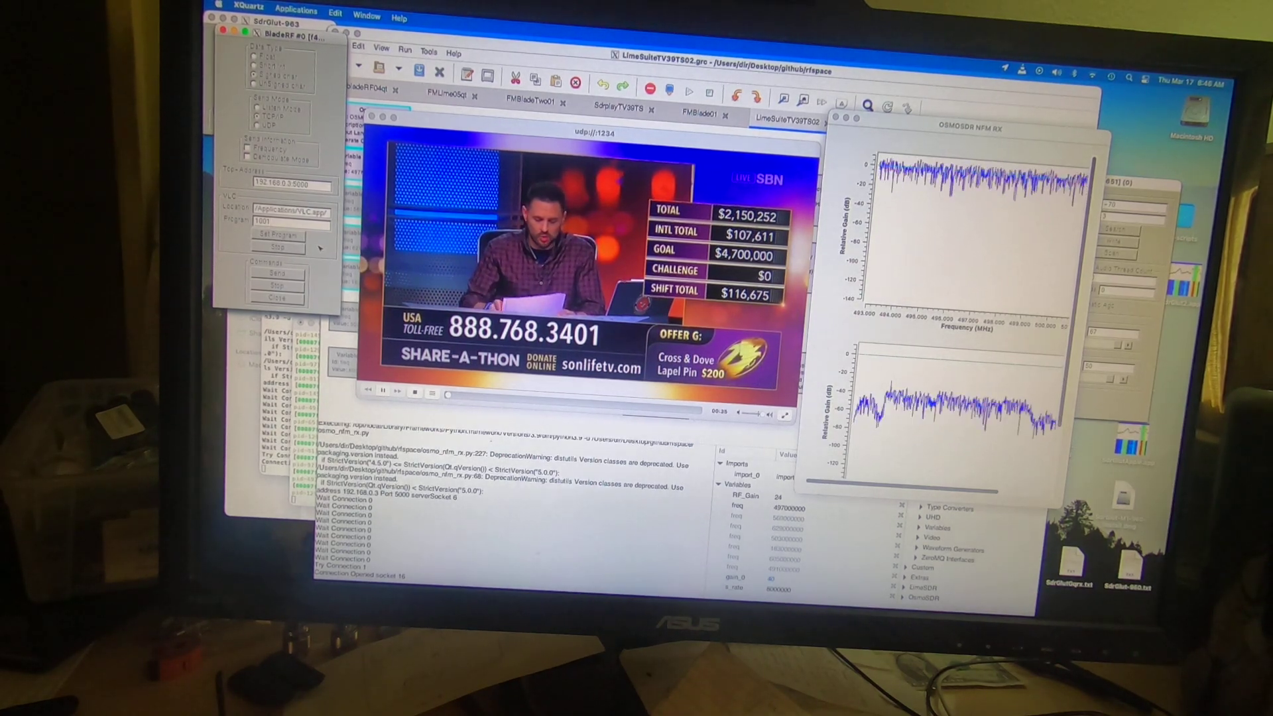
left_click(279, 236)
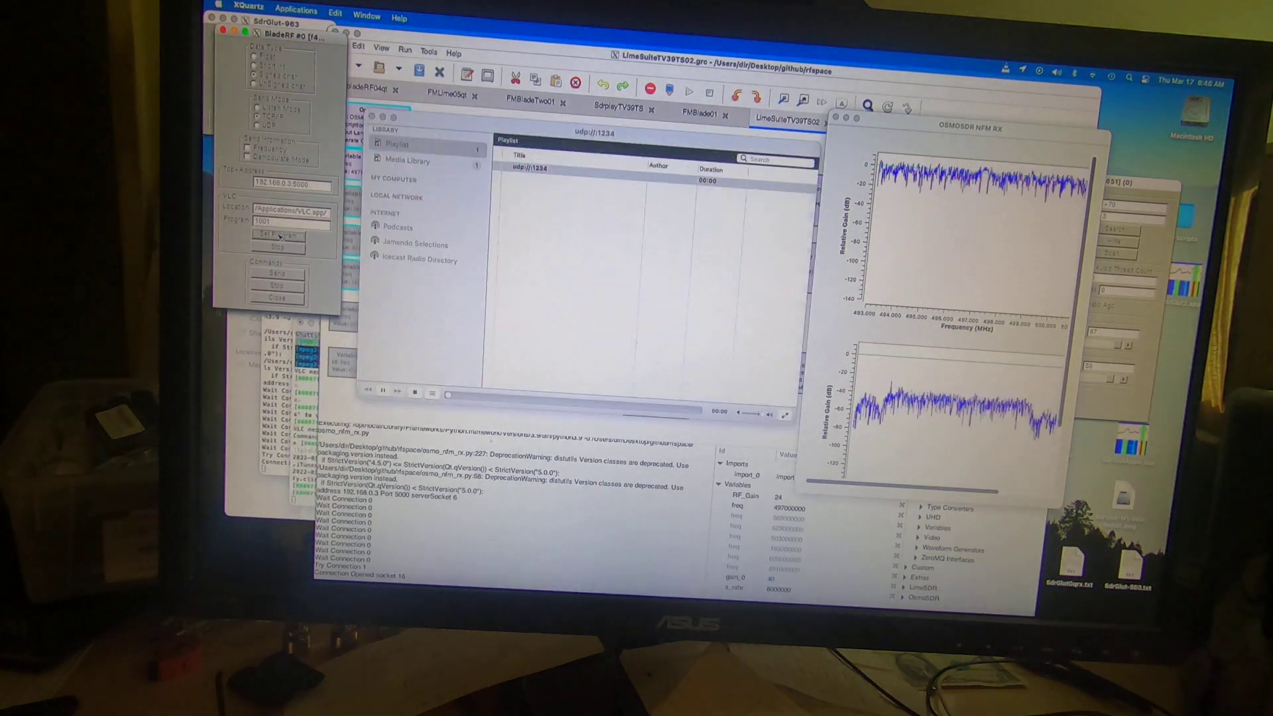